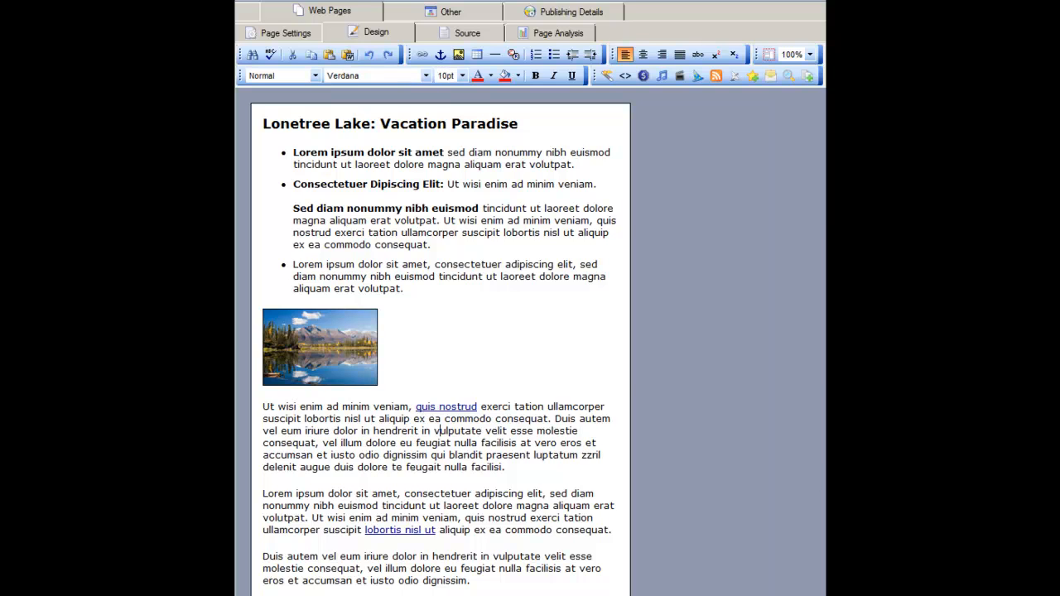
- Set the mountain lake image's horizontal alignment to left so the paragraph wraps beside it
left_click(332, 345)
right_click(348, 353)
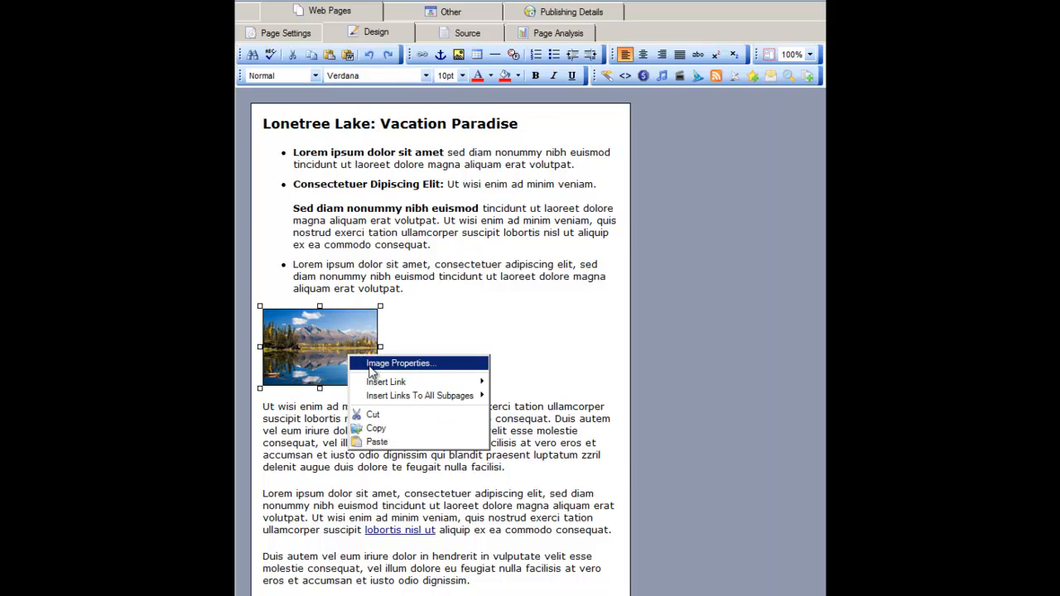
left_click(397, 364)
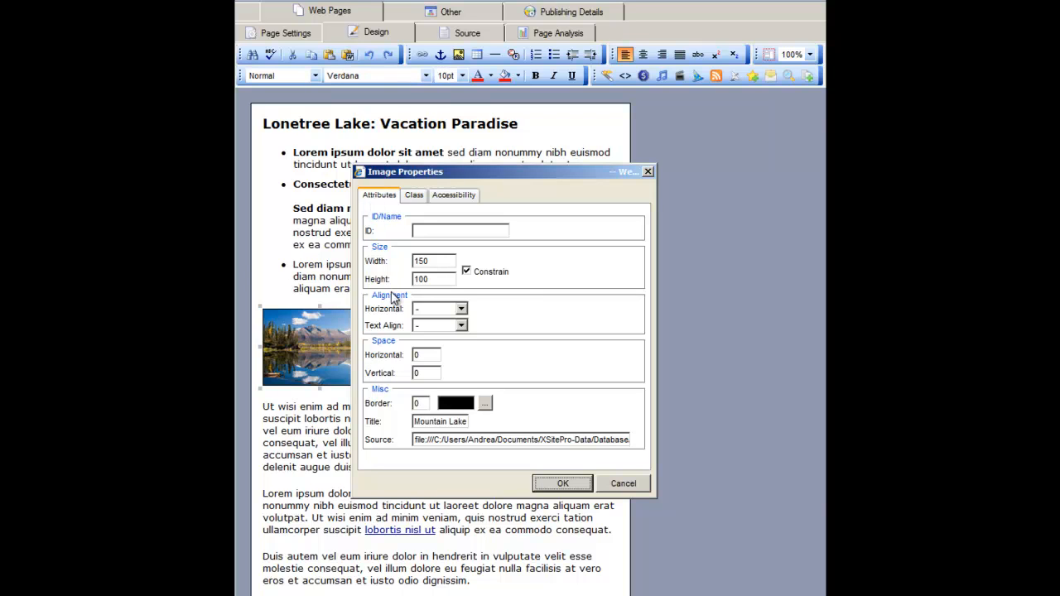
left_click(462, 309)
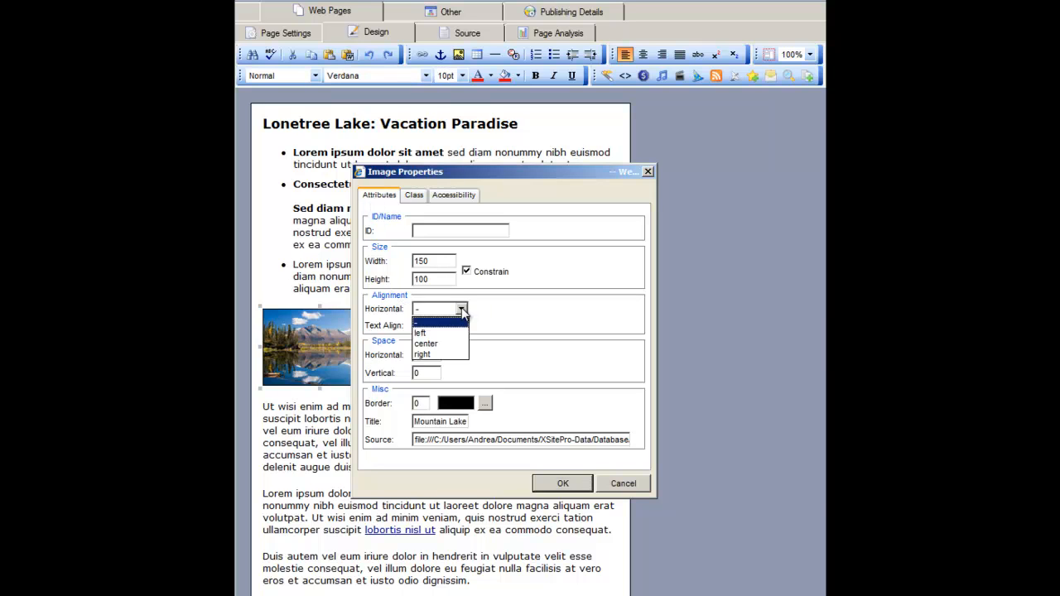
left_click(431, 335)
left_click(568, 483)
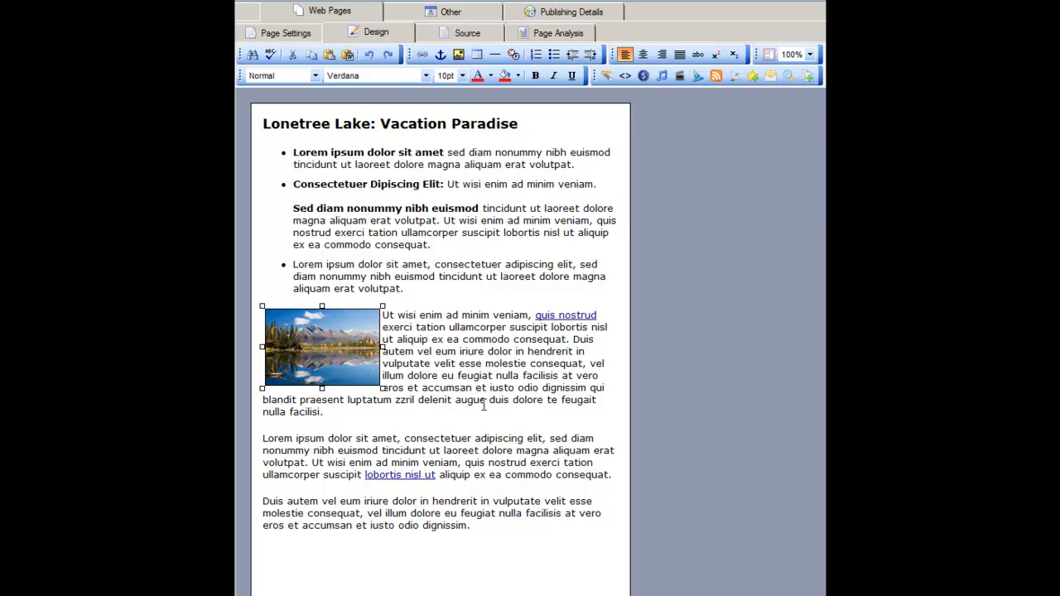
left_click(430, 349)
- Set the lake image's horizontal space to 10 in its image properties
left_click(358, 364)
right_click(360, 366)
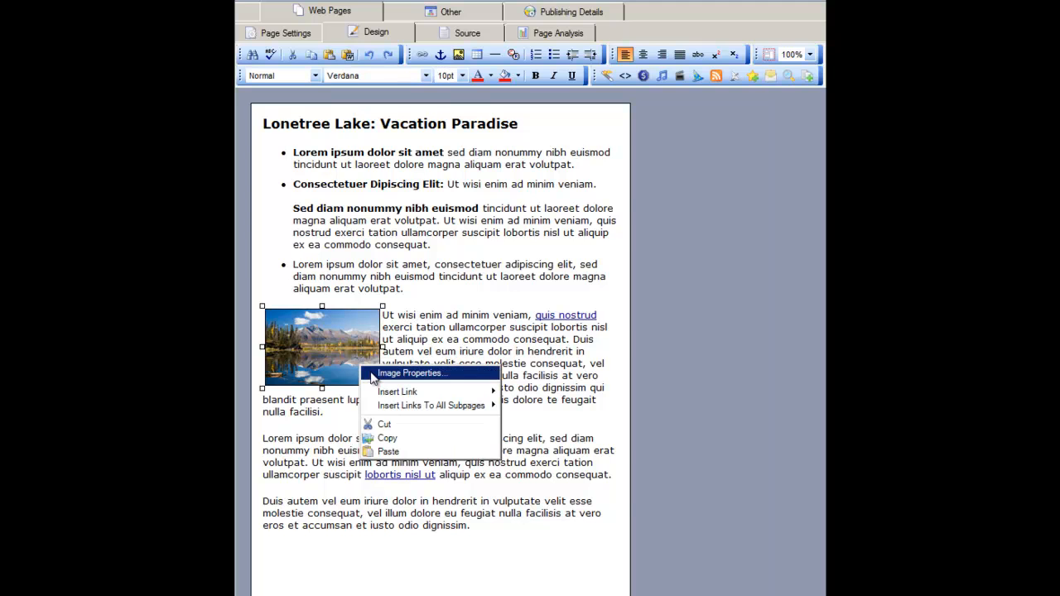
left_click(409, 374)
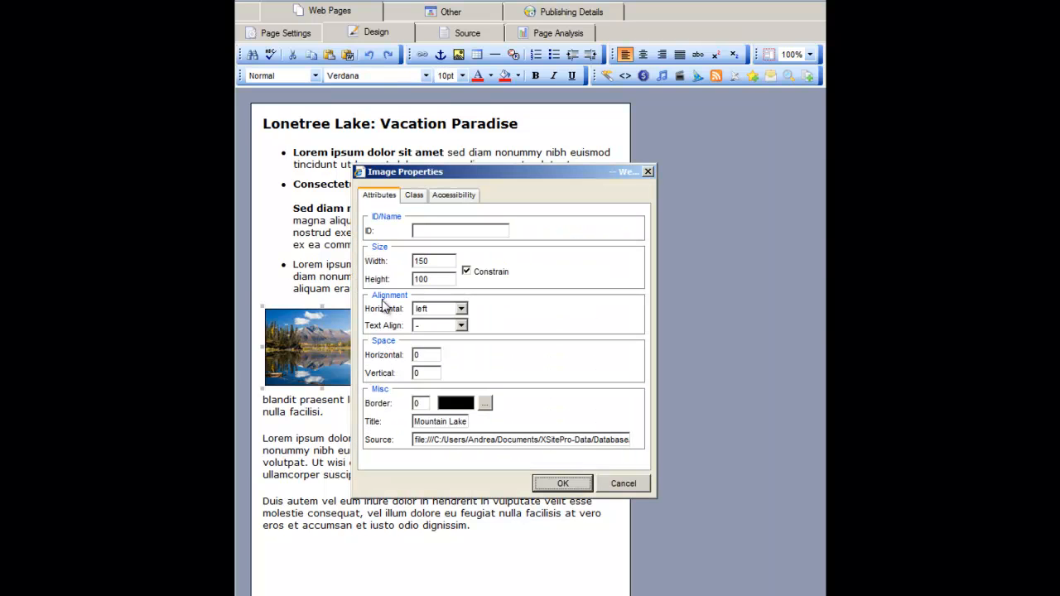
left_click(424, 356)
type("1")
left_click(566, 483)
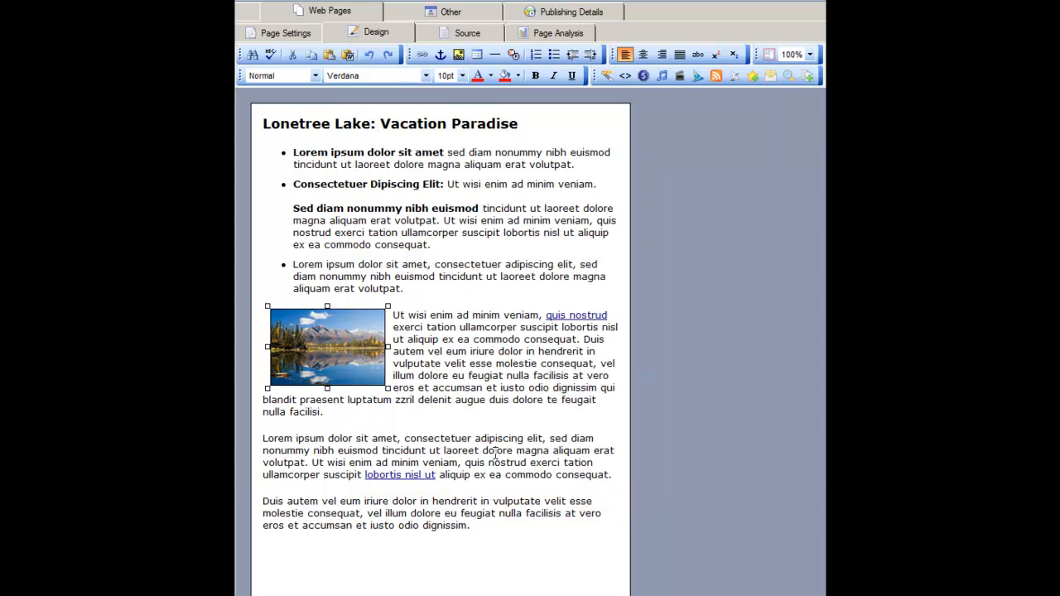
- Review the lake image's spacing properties and reset its horizontal space to 0
left_click(408, 338)
right_click(354, 358)
left_click(387, 367)
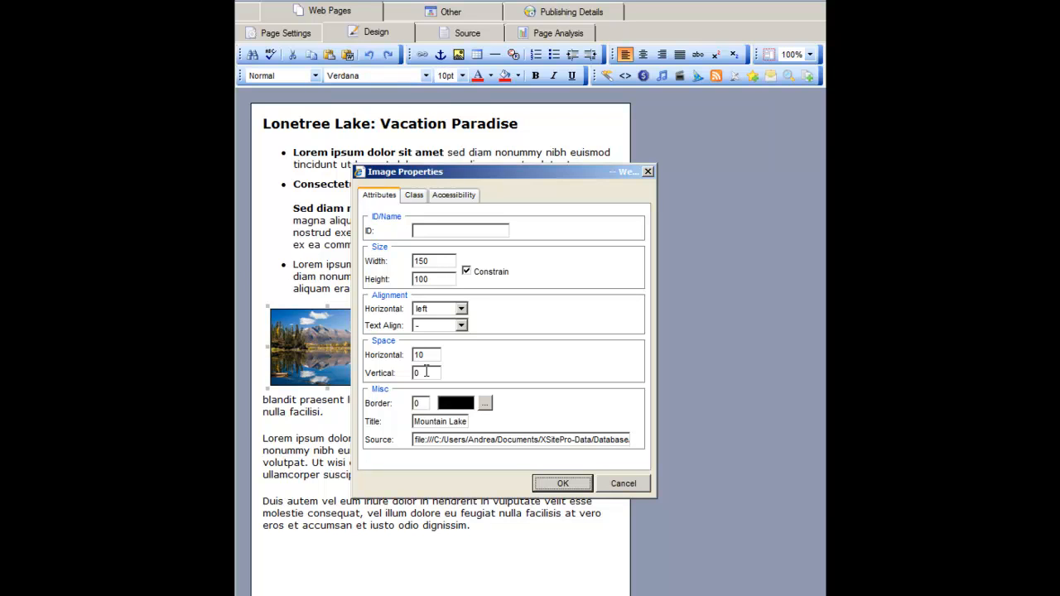
left_click(557, 486)
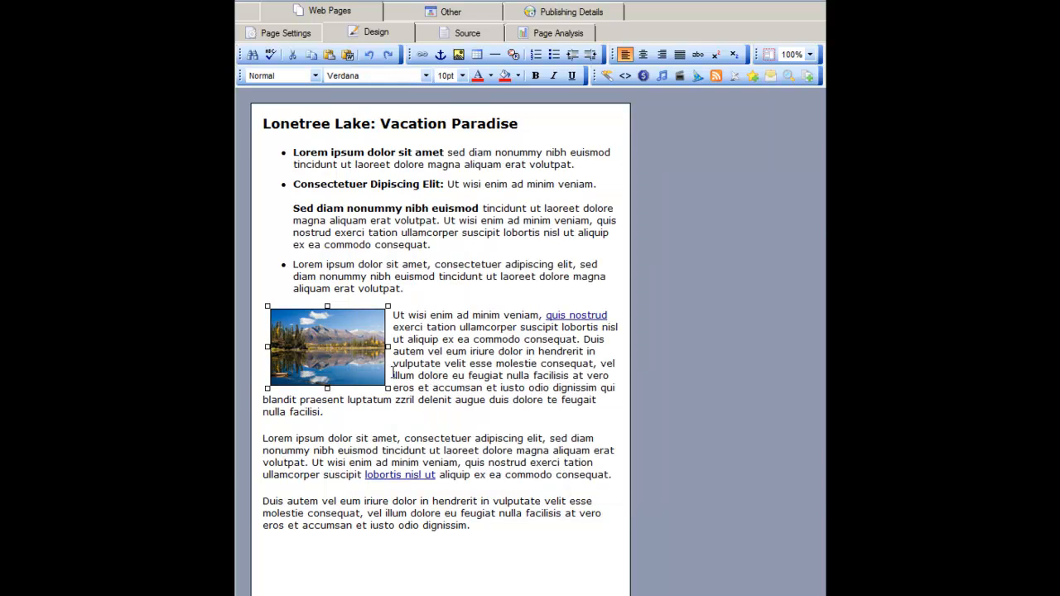
right_click(370, 364)
left_click(383, 374)
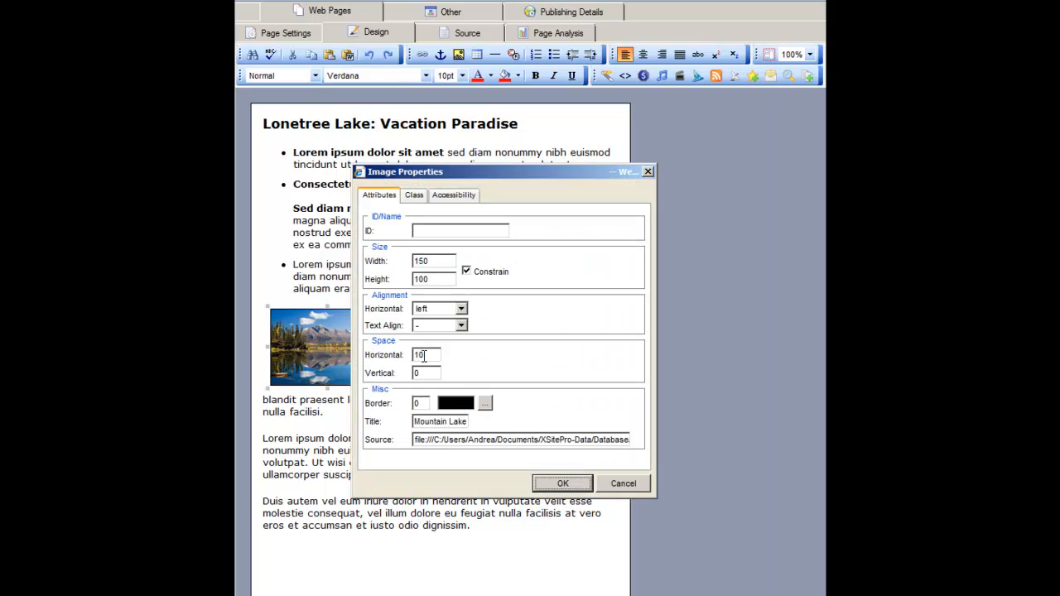
type("0")
left_click(559, 487)
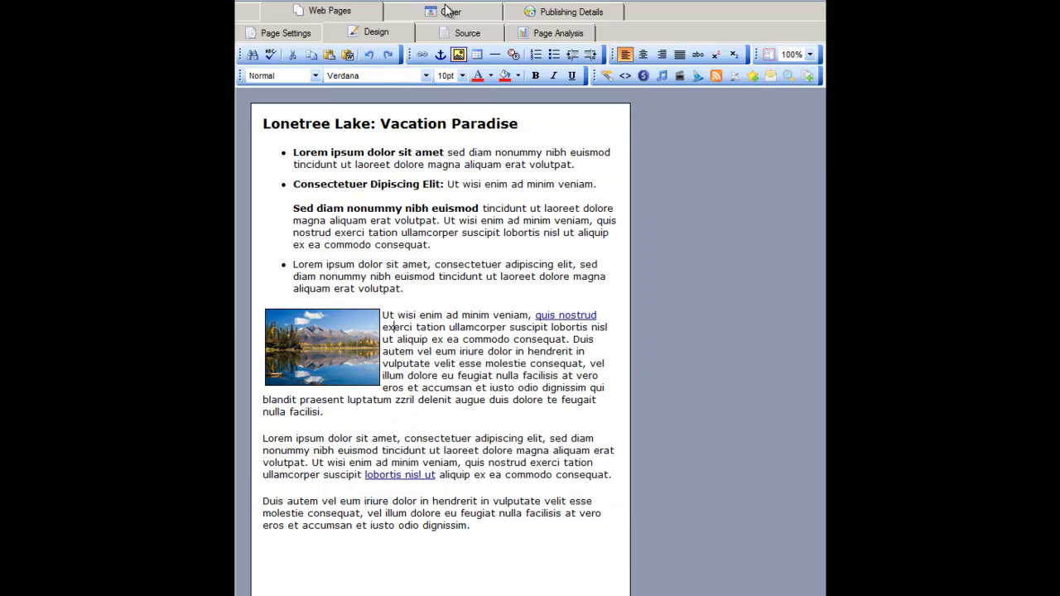
- Add "margin-right: 10px;" to the lake image's style in the page source and return to the design view
left_click(462, 33)
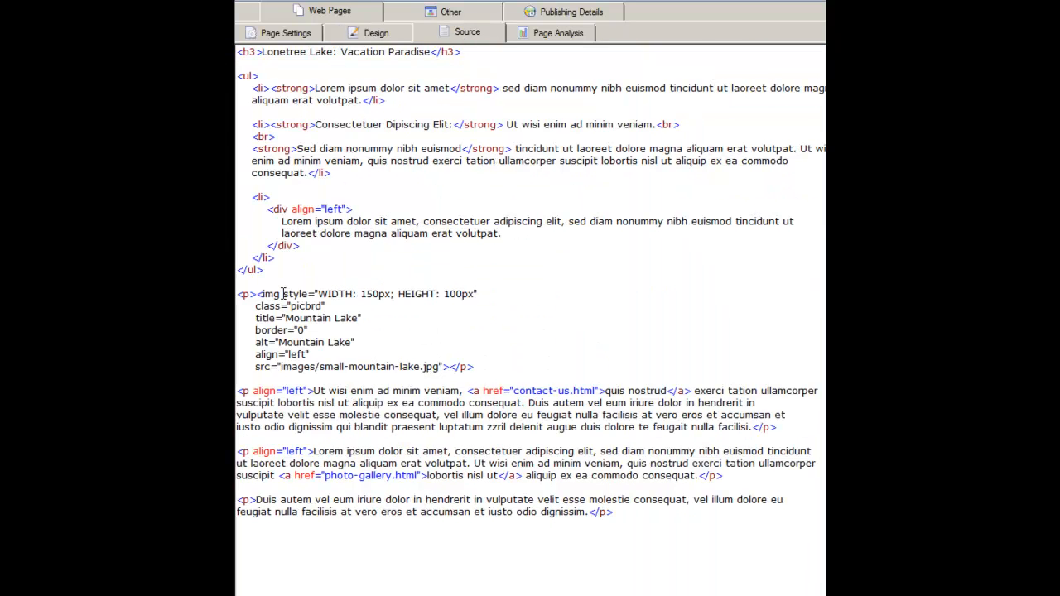
left_click_drag(282, 293, 306, 289)
left_click_drag(306, 287, 482, 292)
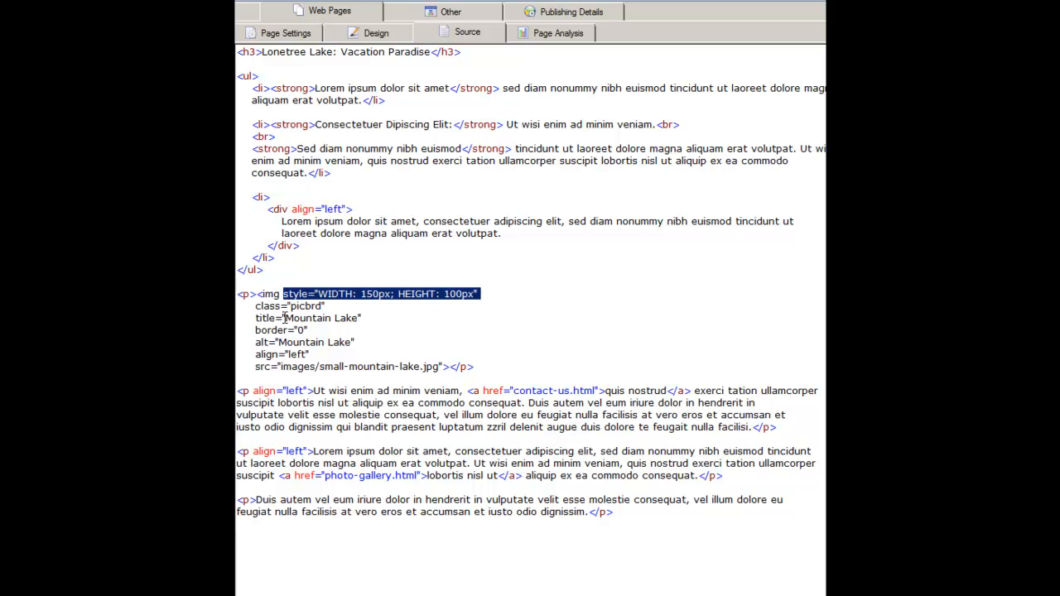
left_click(352, 293)
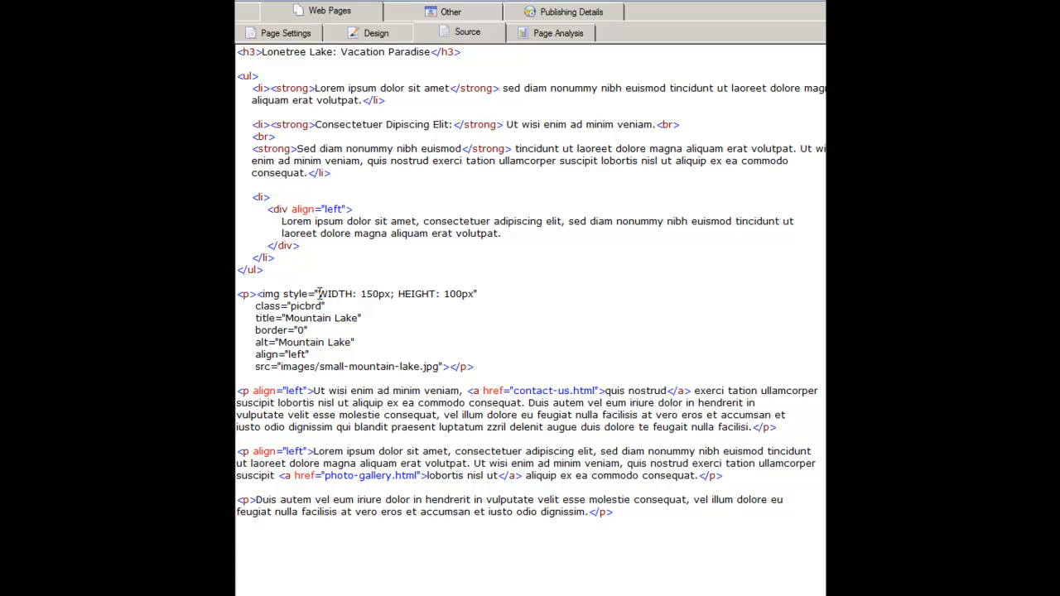
left_click(474, 295)
type("; margin-right: 10px")
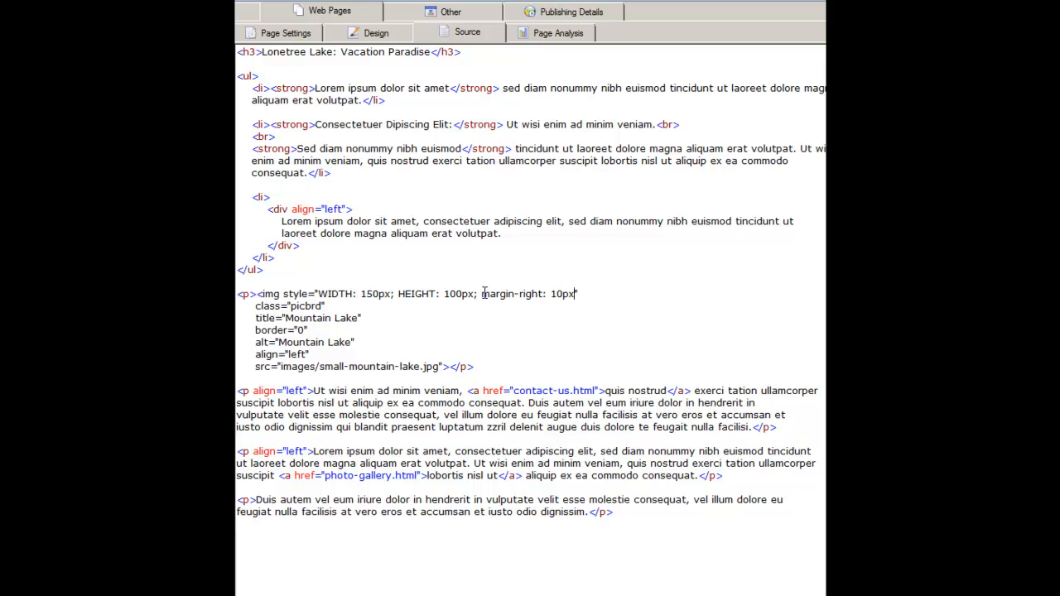
type(";")
left_click(371, 38)
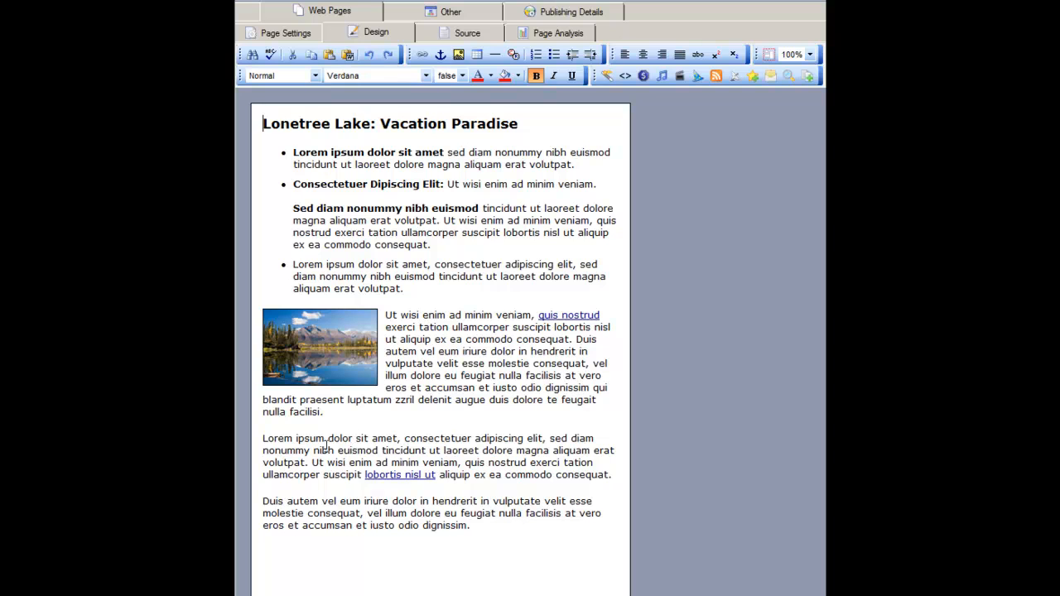
- Insert a 1x2 table above the paragraph linking "lobortis nisl ut" and move the lake image into its first cell
left_click(262, 440)
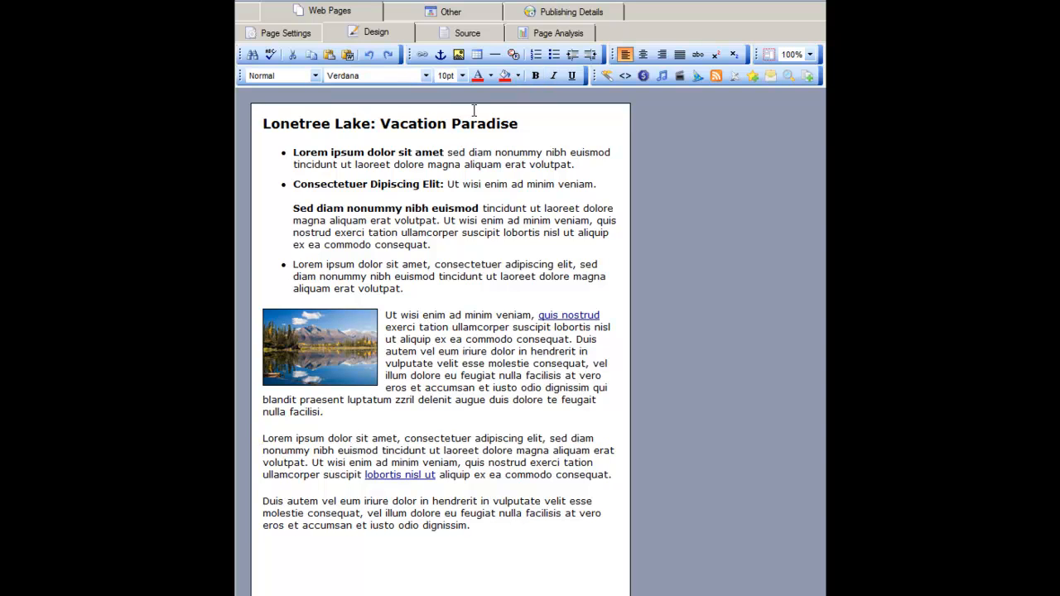
left_click(476, 54)
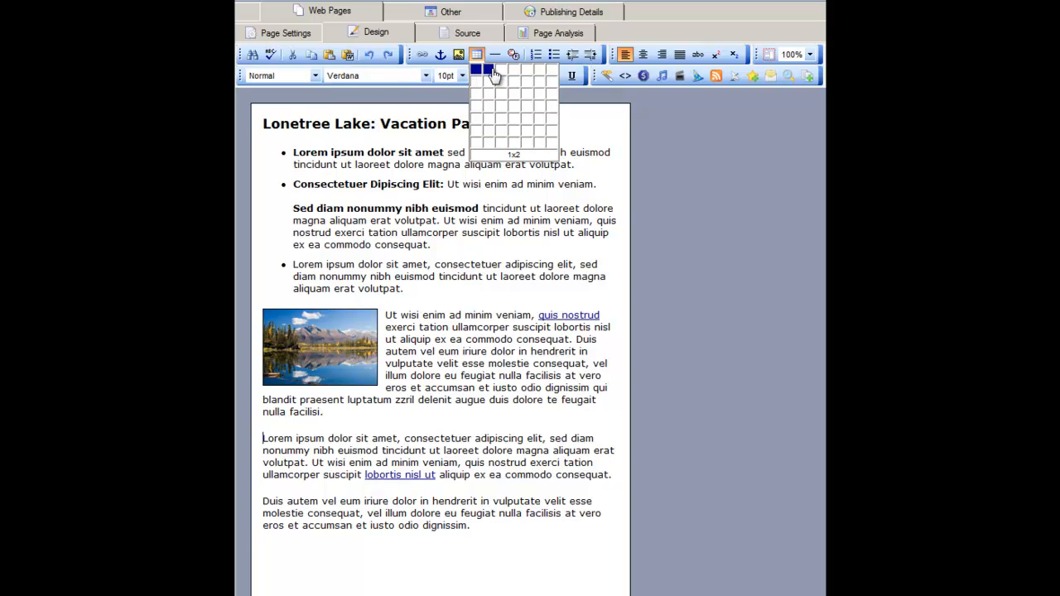
left_click(488, 70)
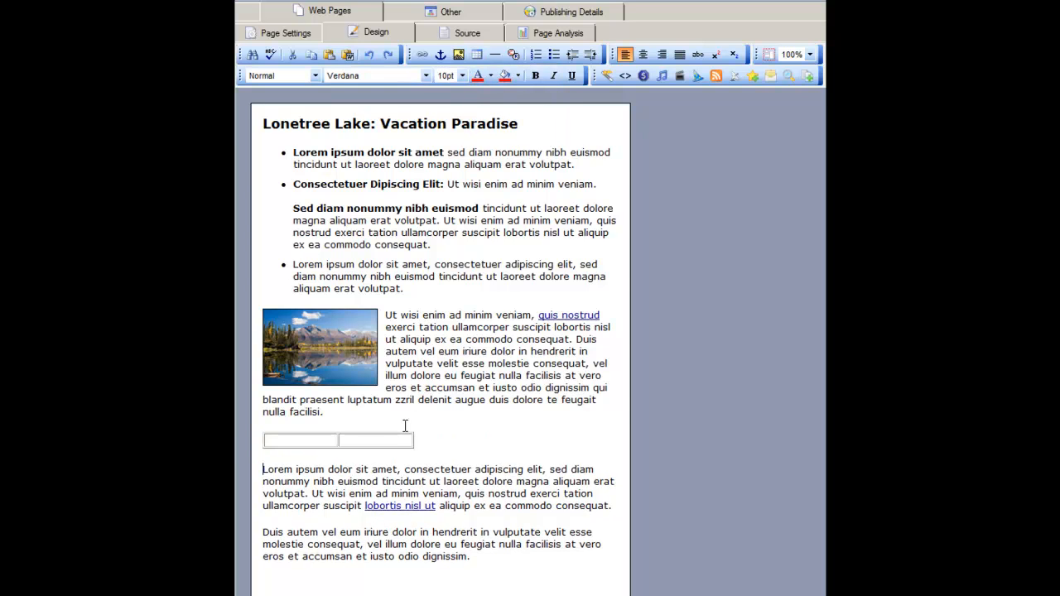
left_click(327, 439)
key("BackSpace")
left_click_drag(322, 357, 291, 437)
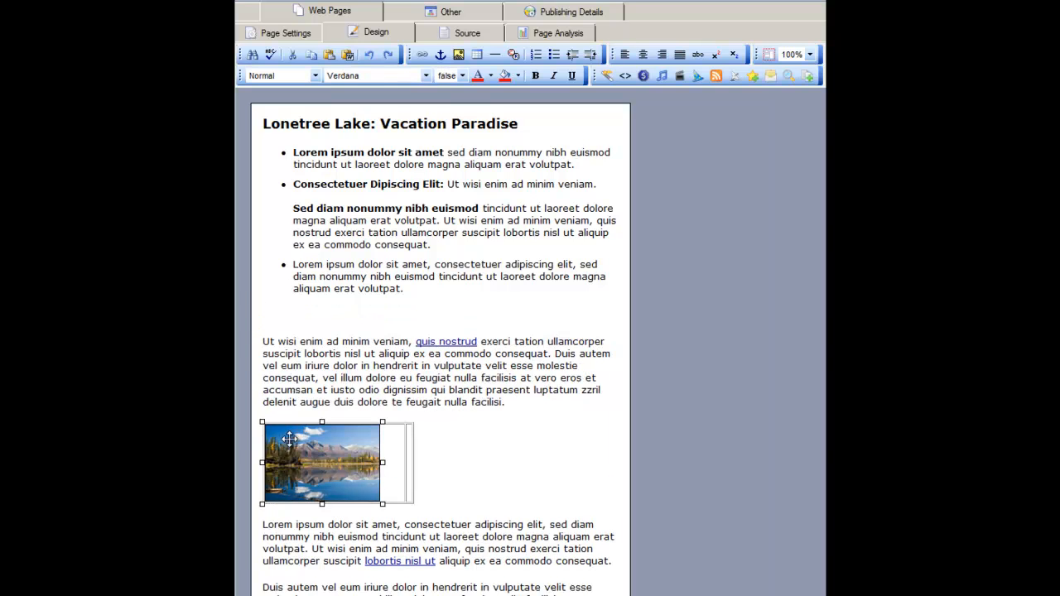
- Check the lake image's properties and remove "margin-right: 10px;" from its style in the page source
right_click(346, 445)
left_click(410, 195)
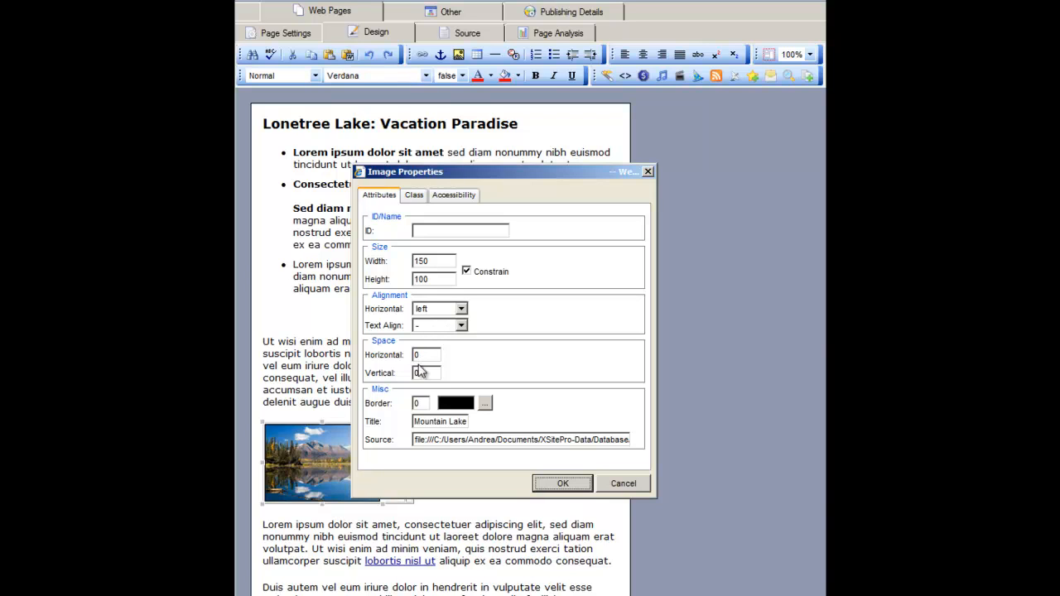
left_click(577, 487)
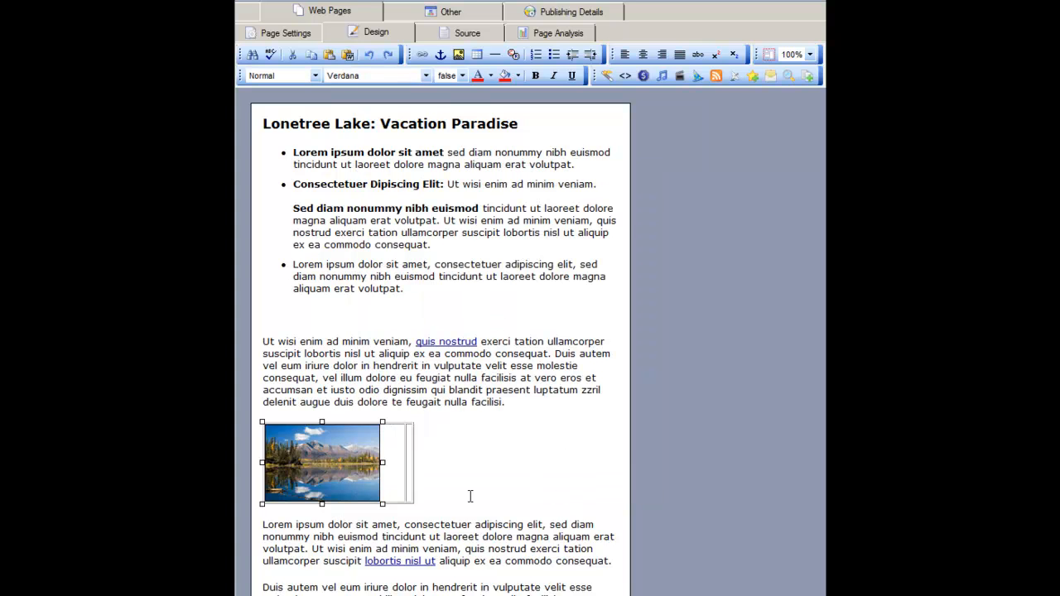
left_click(467, 37)
left_click_drag(543, 476, 644, 475)
key("Delete")
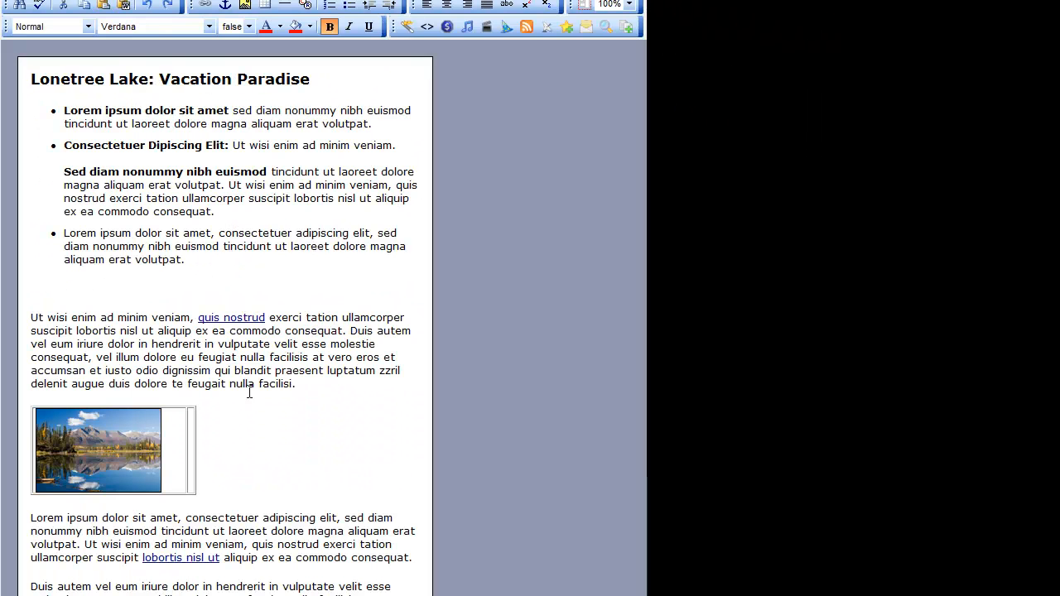
- Set the width of the table's empty second cell to 10
left_click(190, 430)
right_click(190, 430)
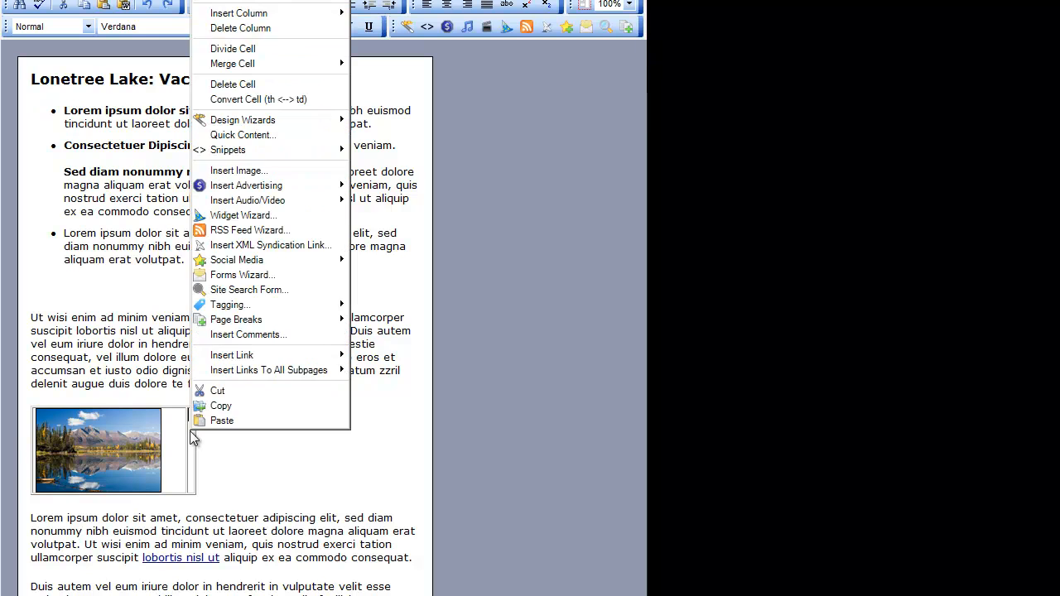
left_click(240, 1)
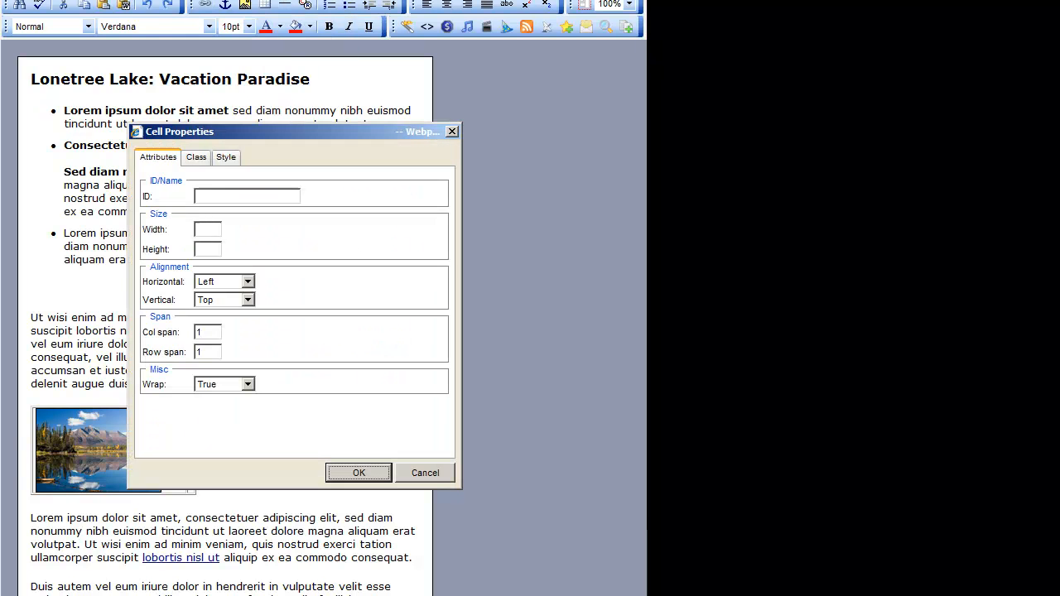
left_click(209, 231)
type("10")
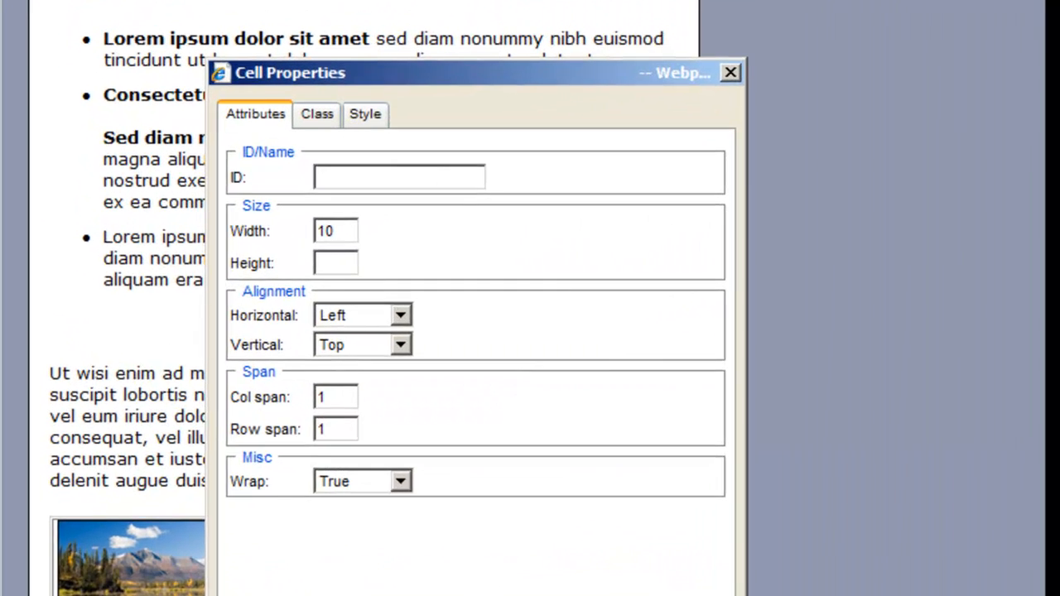
left_click(363, 472)
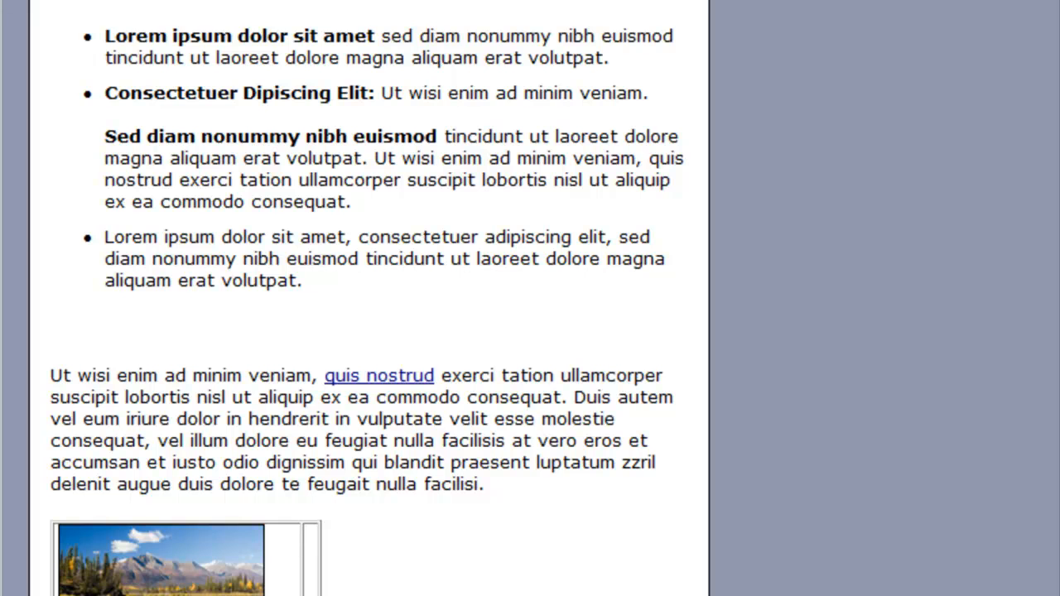
- Set the table's width to 160px and its cell spacing and border to 0
left_click(321, 591)
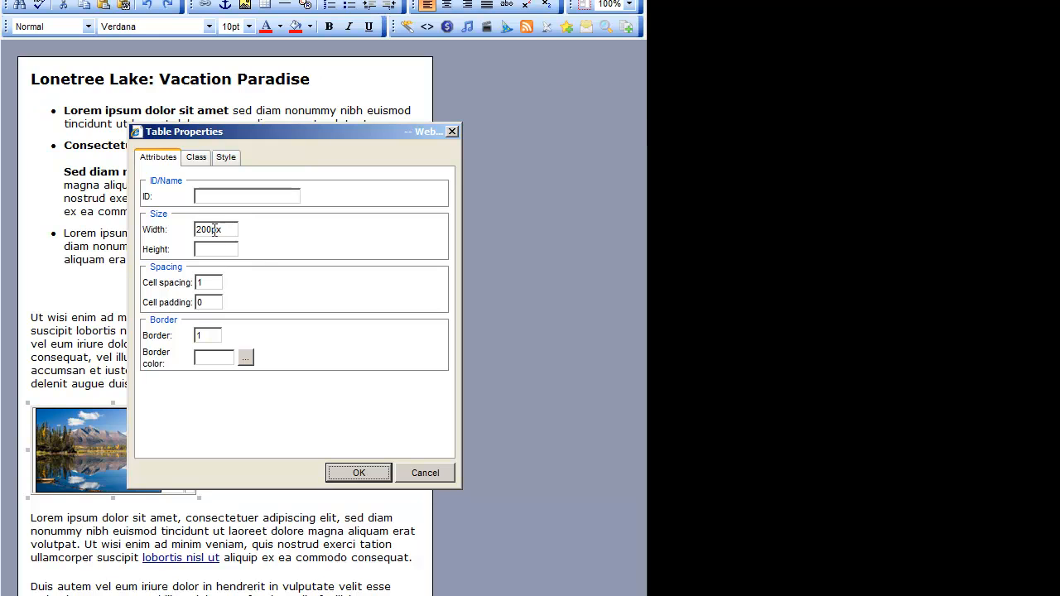
left_click_drag(214, 229, 194, 231)
type("160")
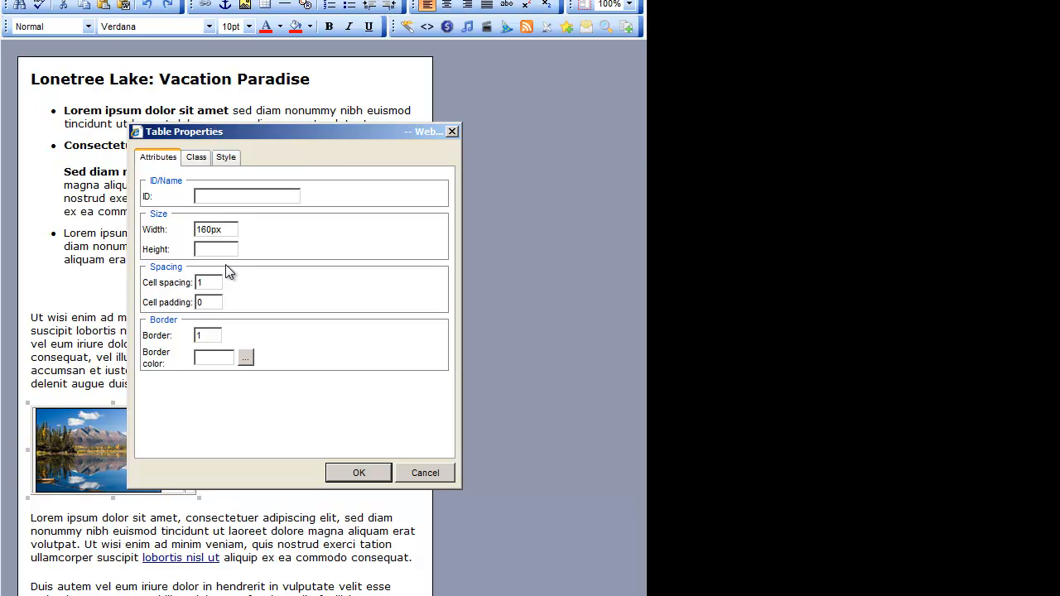
left_click(188, 283)
type("0")
left_click(185, 336)
type("0")
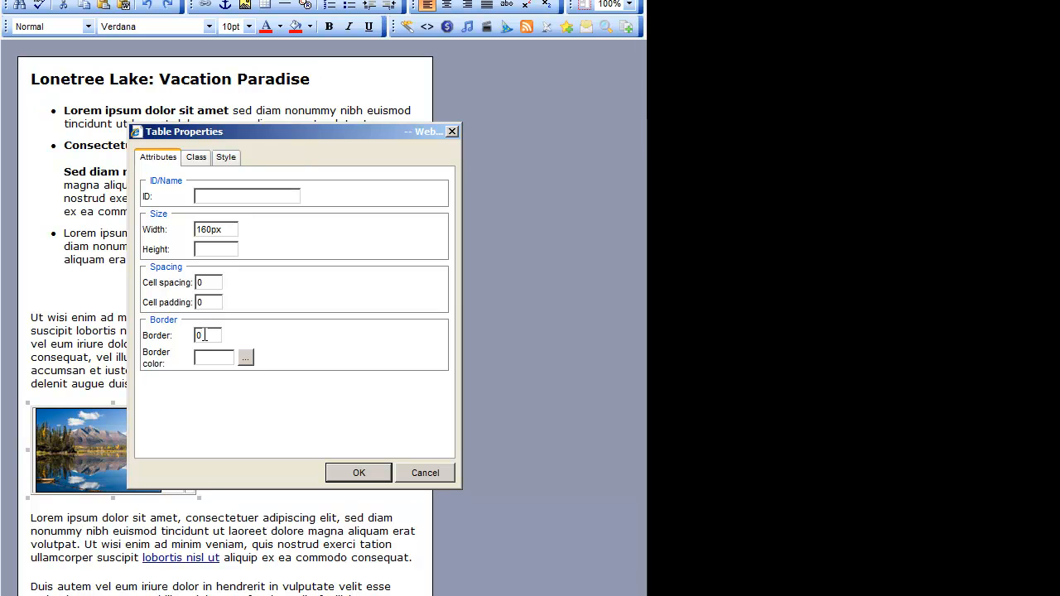
left_click(361, 473)
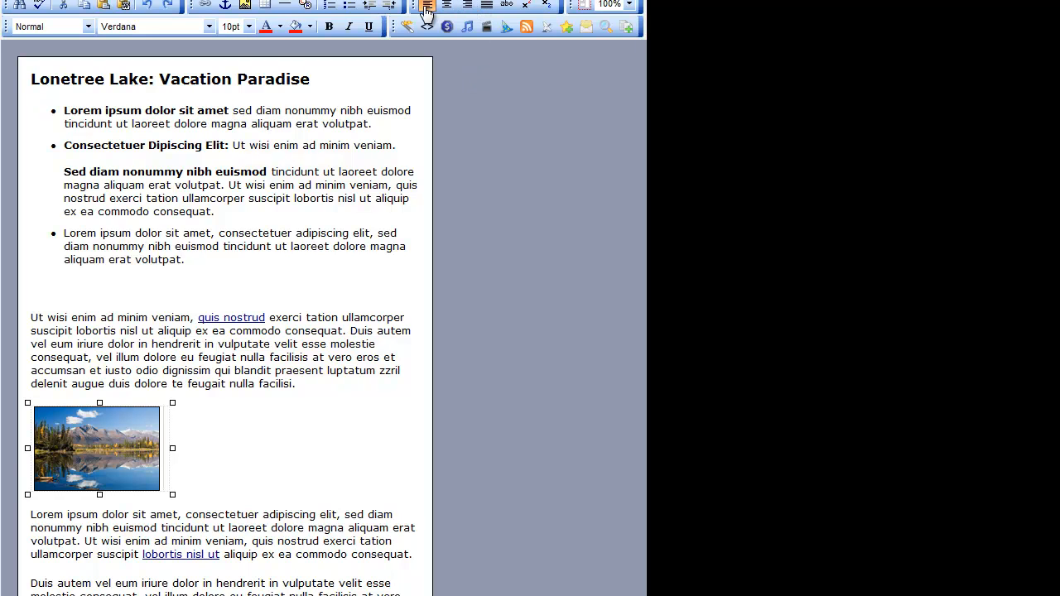
- Try the table right-aligned, and align it left so the paragraph wraps beside the image
left_click(468, 10)
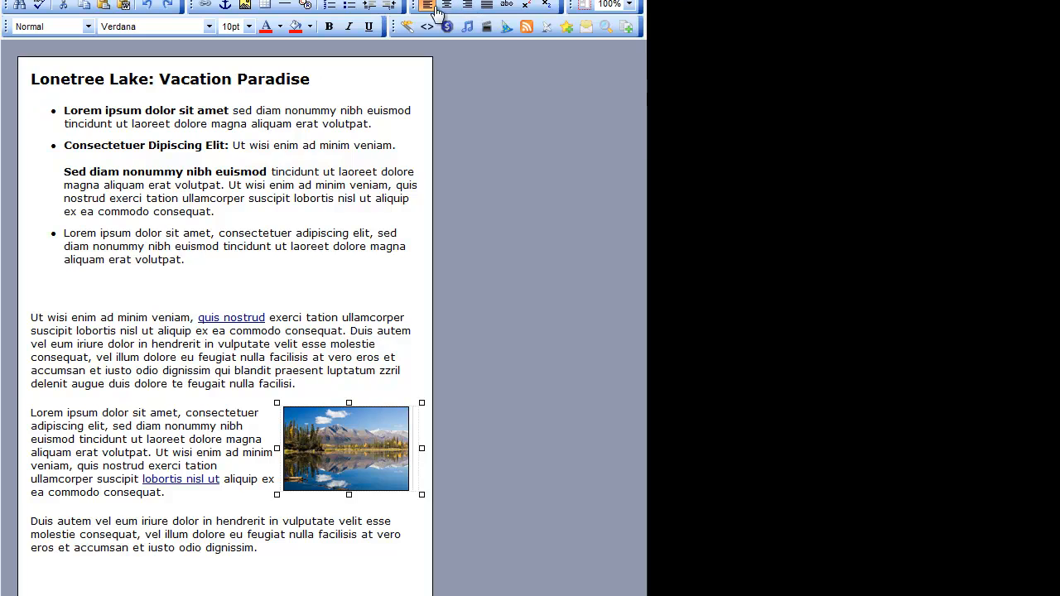
left_click(427, 6)
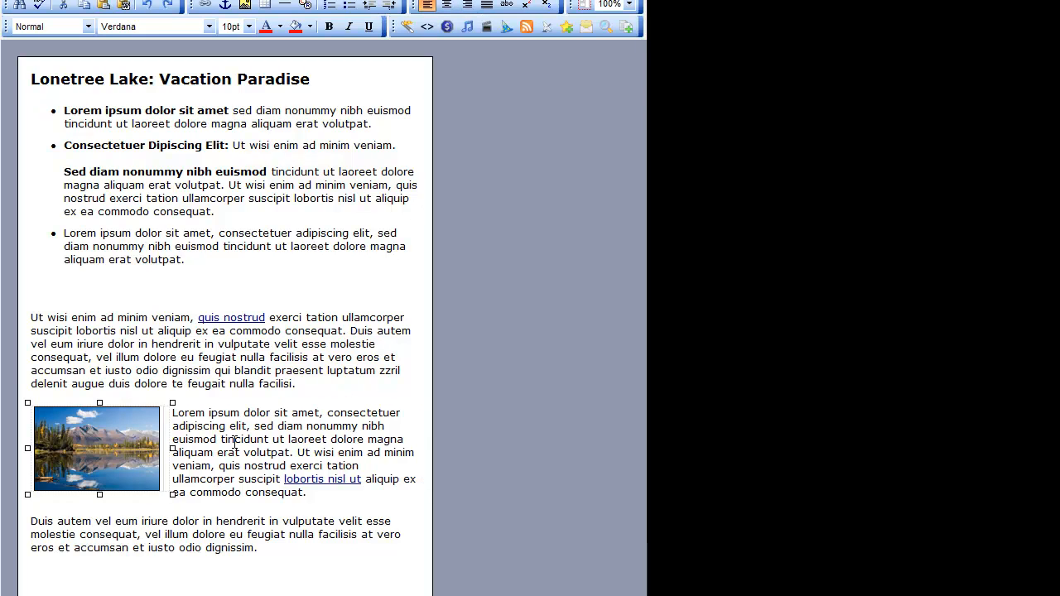
left_click(169, 419)
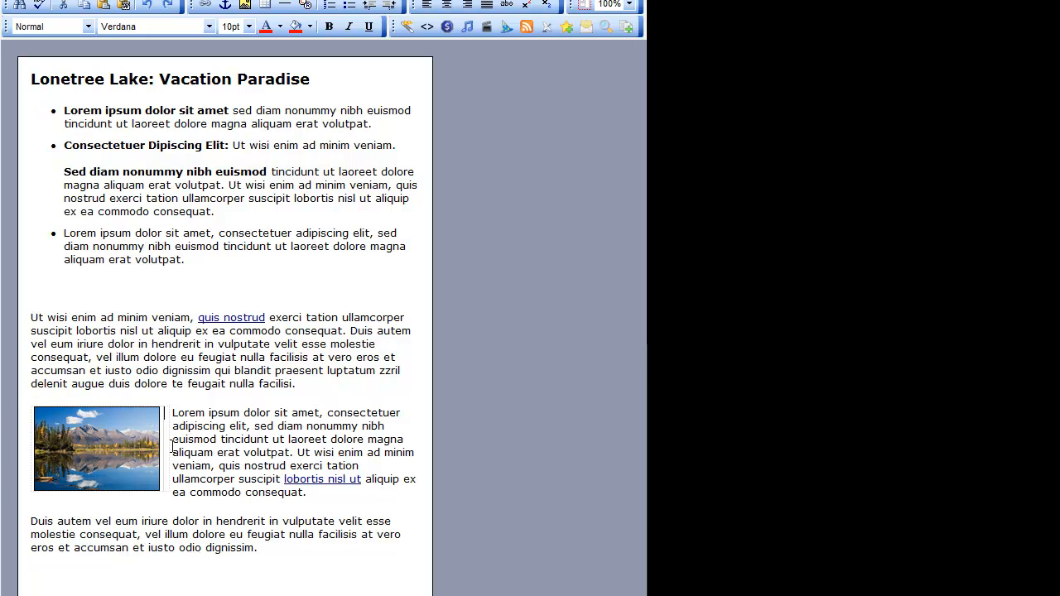